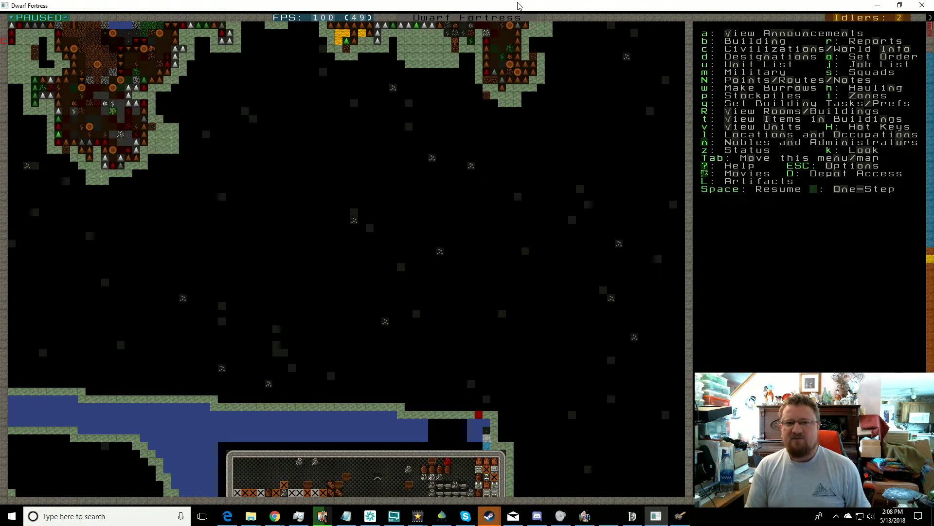
Review the wood burner's announcement and pan the map toward the fortress.
{"action": "key", "text": "a"}
{"action": "key", "text": "z"}
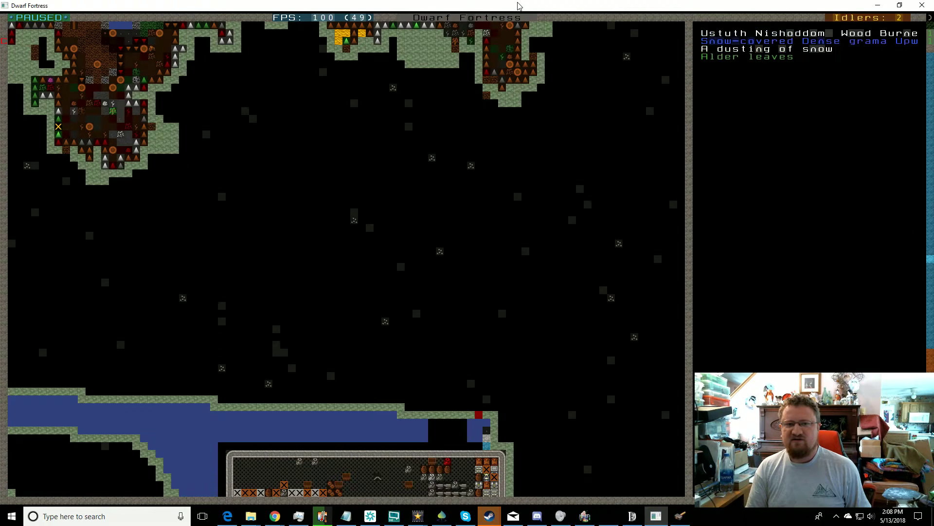
{"action": "key", "text": "Escape"}
{"action": "key", "text": "shift+Up"}
{"action": "key", "text": "shift+Up"}
{"action": "key", "text": "shift+Left"}
{"action": "key", "text": "shift+Left"}
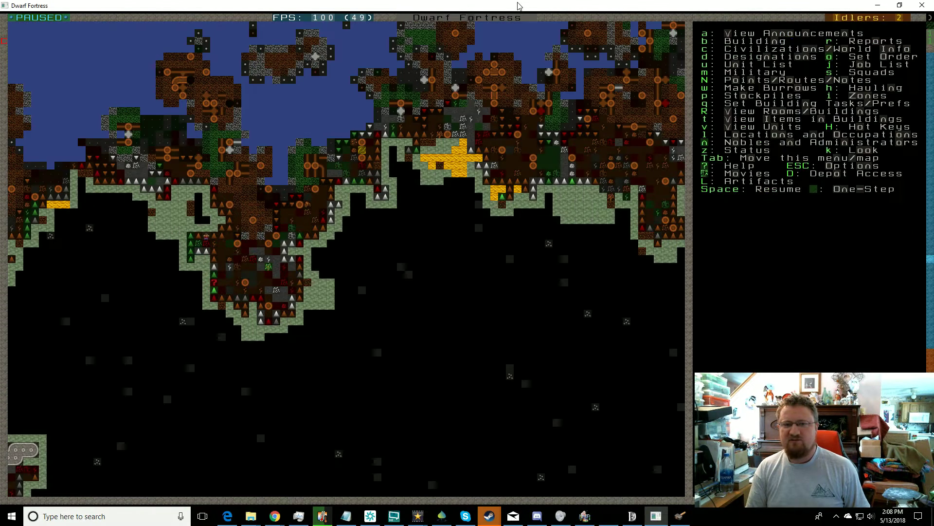
Unpause the game and scroll south and west to the surface level.
{"action": "key", "text": "space"}
{"action": "key", "text": "shift+Down"}
{"action": "key", "text": "greater"}
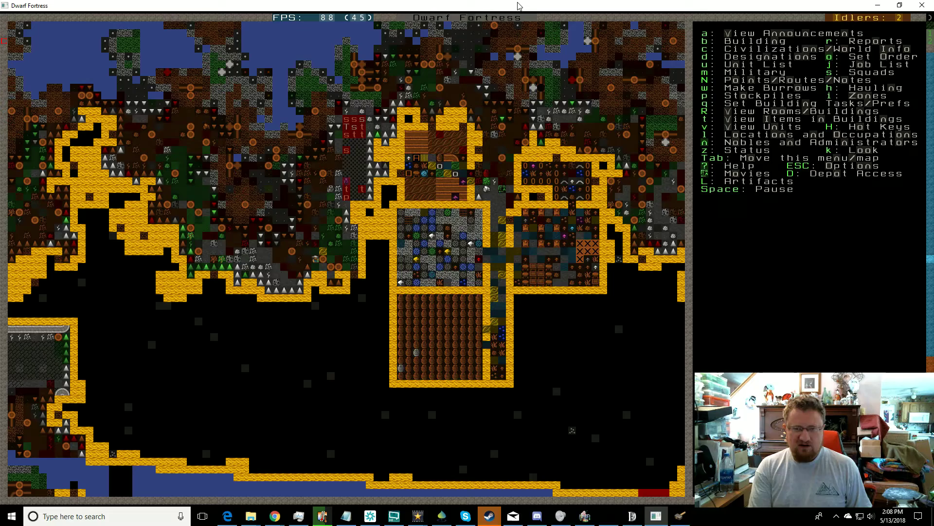
{"action": "key", "text": "shift+Down"}
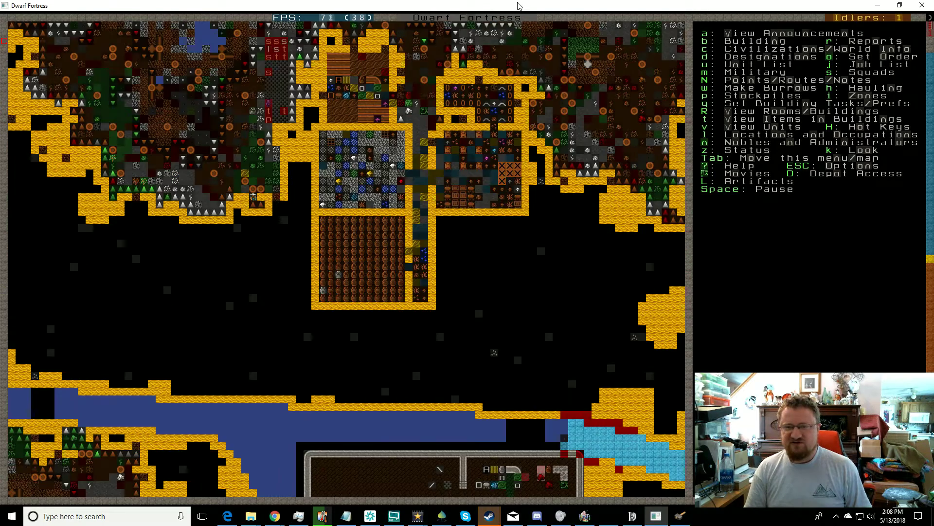
{"action": "key", "text": "shift+Down"}
{"action": "key", "text": "less"}
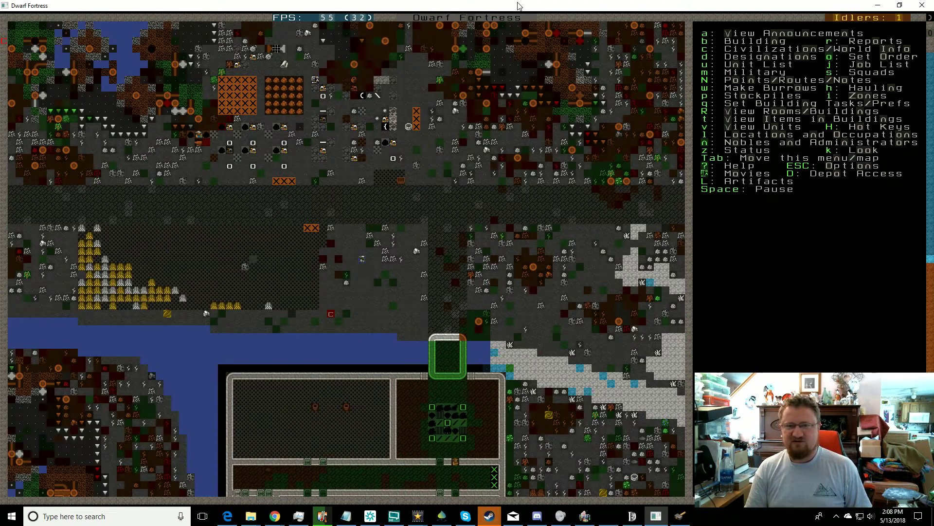
{"action": "key", "text": "shift+Left"}
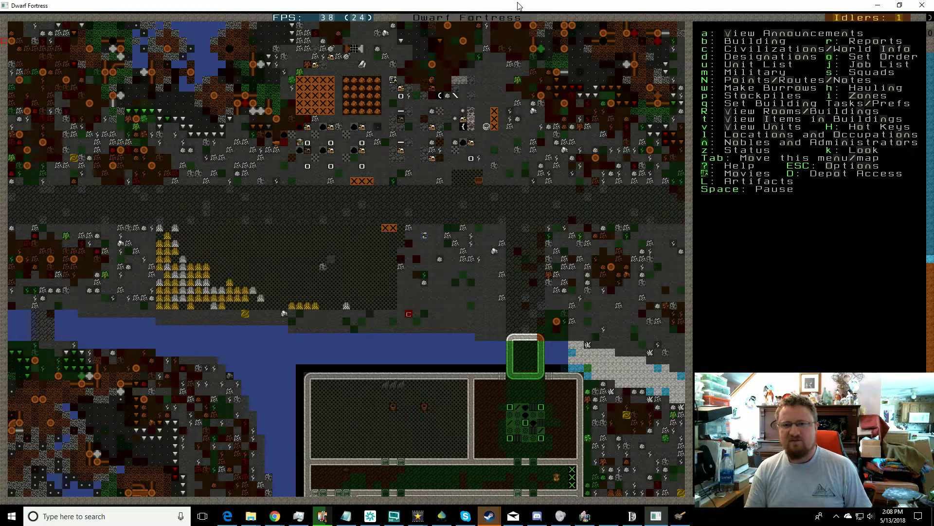
Find the moody Wood Burner in the citizen list and follow them on the map.
{"action": "key", "text": "shift+Up"}
{"action": "key", "text": "shift+Down"}
{"action": "key", "text": "shift+Right"}
{"action": "key", "text": "u"}
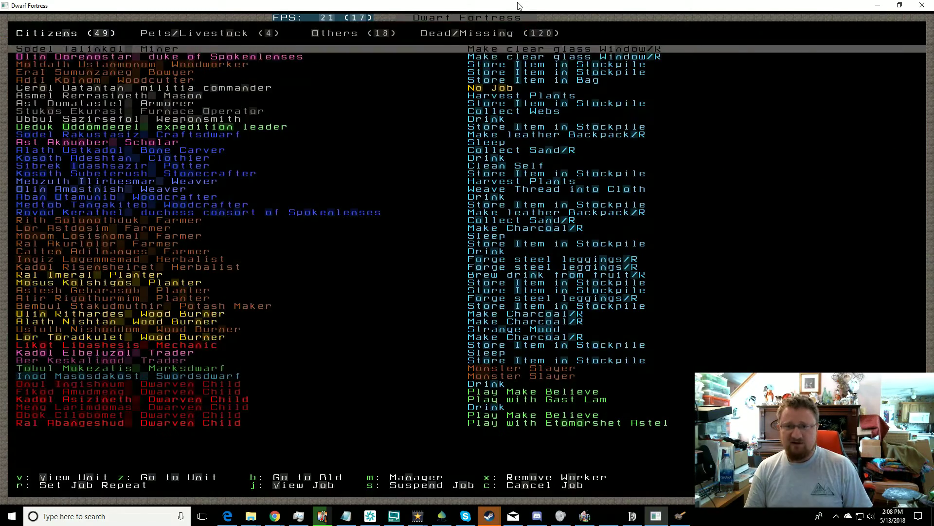
{"action": "key", "text": "Down"}
{"action": "key", "text": "Down"}
{"action": "key", "text": "Right"}
{"action": "key", "text": "Left"}
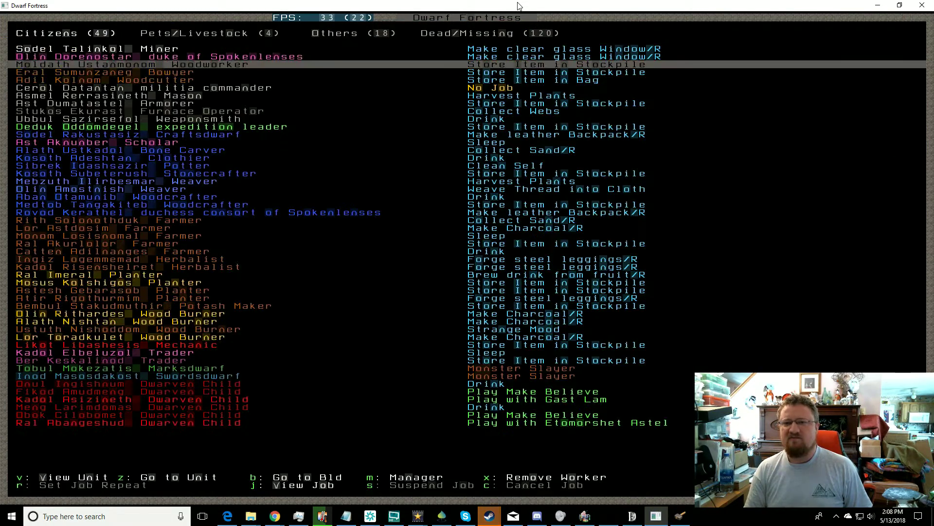
{"action": "key", "text": "Down"}
{"action": "key", "text": "Down"}
{"action": "key", "text": "Down"}
{"action": "key", "text": "Down"}
{"action": "key", "text": "Down"}
{"action": "key", "text": "Down"}
{"action": "key", "text": "Down"}
{"action": "key", "text": "Down"}
{"action": "key", "text": "Down"}
{"action": "key", "text": "Down"}
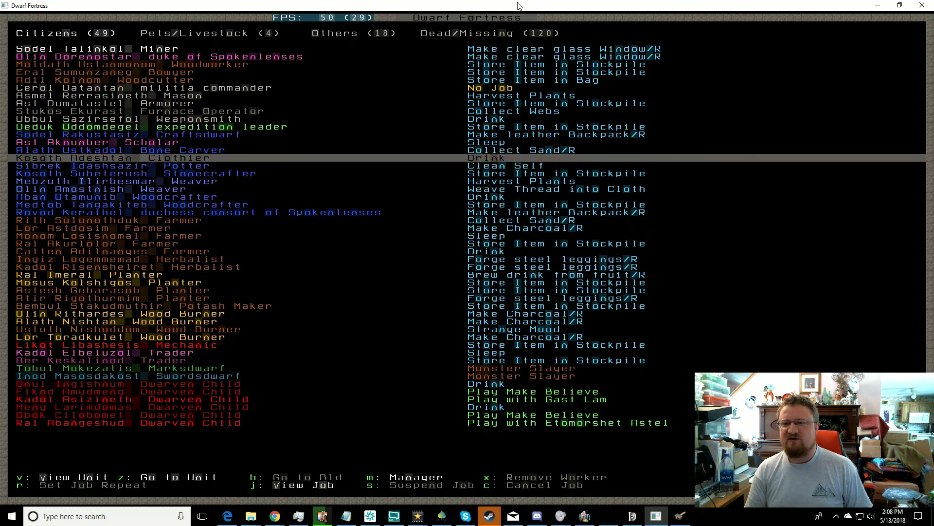
{"action": "key", "text": "Down"}
{"action": "key", "text": "Down"}
{"action": "key", "text": "Down"}
{"action": "key", "text": "Down"}
{"action": "key", "text": "Down"}
{"action": "key", "text": "Down"}
{"action": "key", "text": "Down"}
{"action": "key", "text": "Down"}
{"action": "key", "text": "Down"}
{"action": "key", "text": "Down"}
{"action": "key", "text": "Down"}
{"action": "key", "text": "Down"}
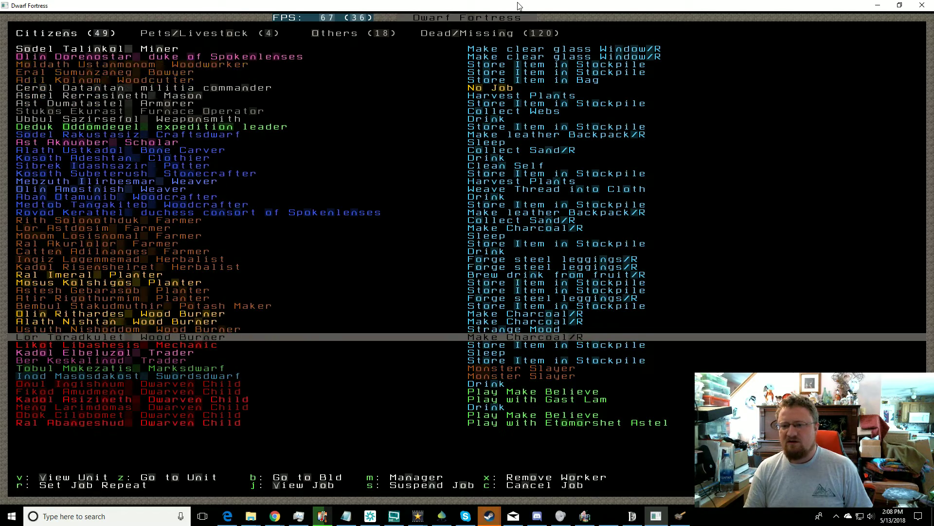
{"action": "key", "text": "Up"}
{"action": "key", "text": "z"}
Pause when the wood burner claims the Craftsdwarf's Workshop and inspect that workshop.
{"action": "key", "text": "Escape"}
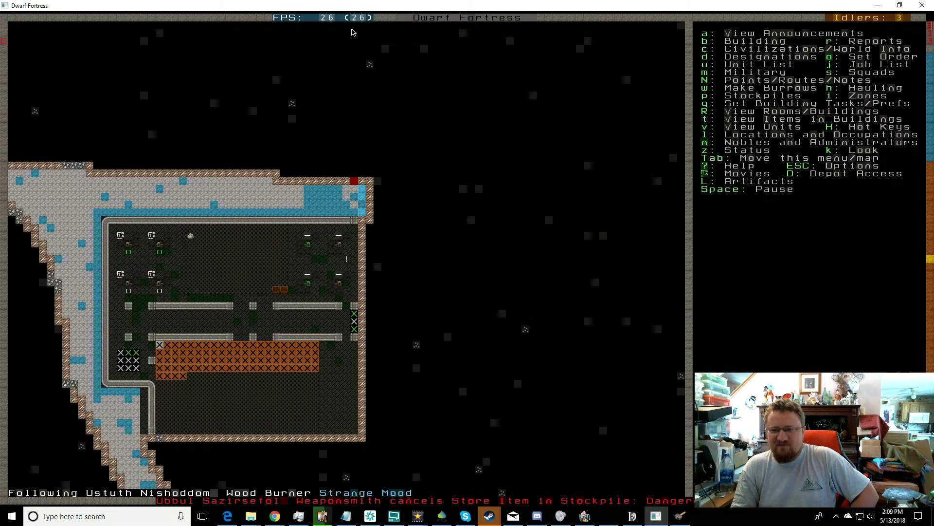
{"action": "key", "text": "space"}
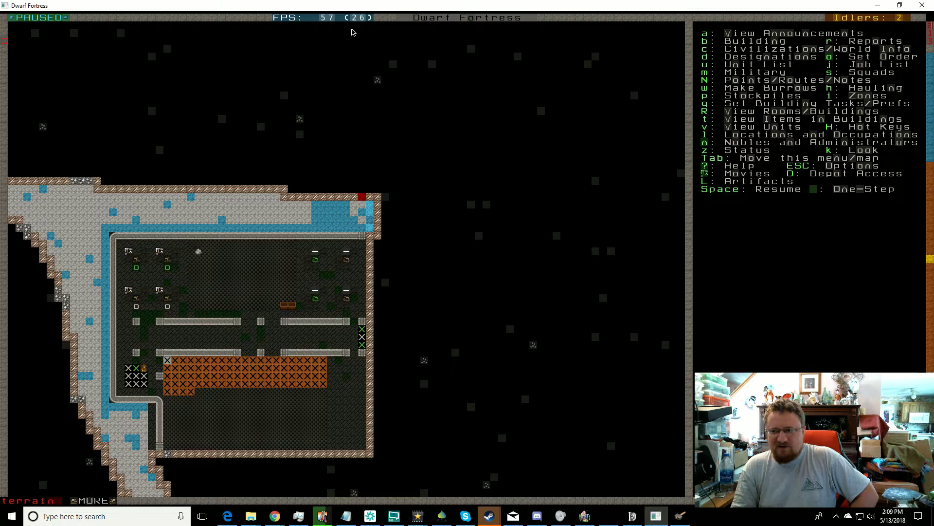
{"action": "key", "text": "q"}
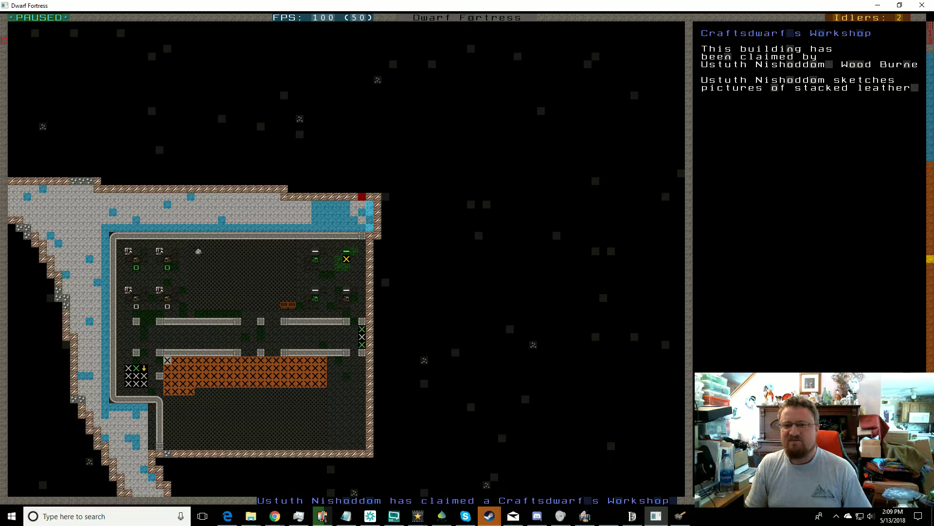
Close the workshop panel and resume until the mussel shell cage artifact appears.
{"action": "key", "text": "Escape"}
{"action": "key", "text": "space"}
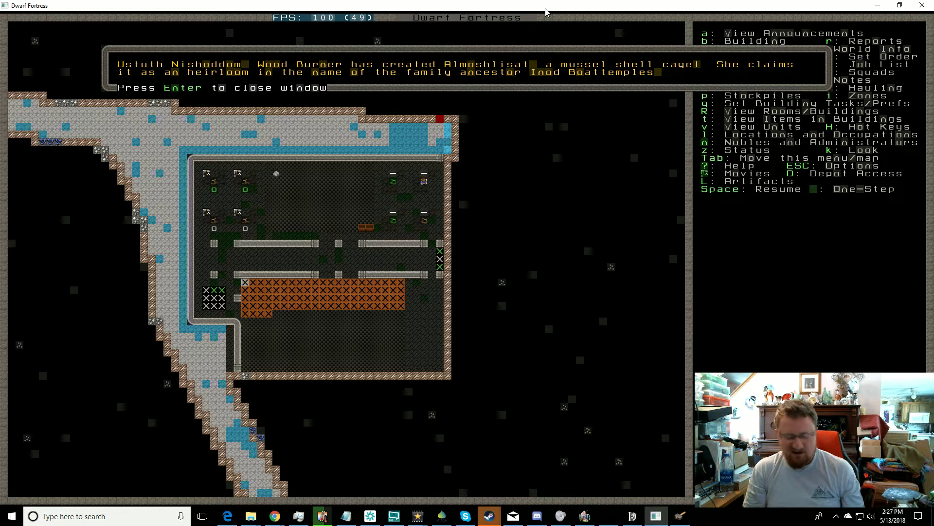
Dismiss the announcement and open the mussel shell cage from the Artifacts list.
{"action": "key", "text": "Return"}
{"action": "key", "text": "l"}
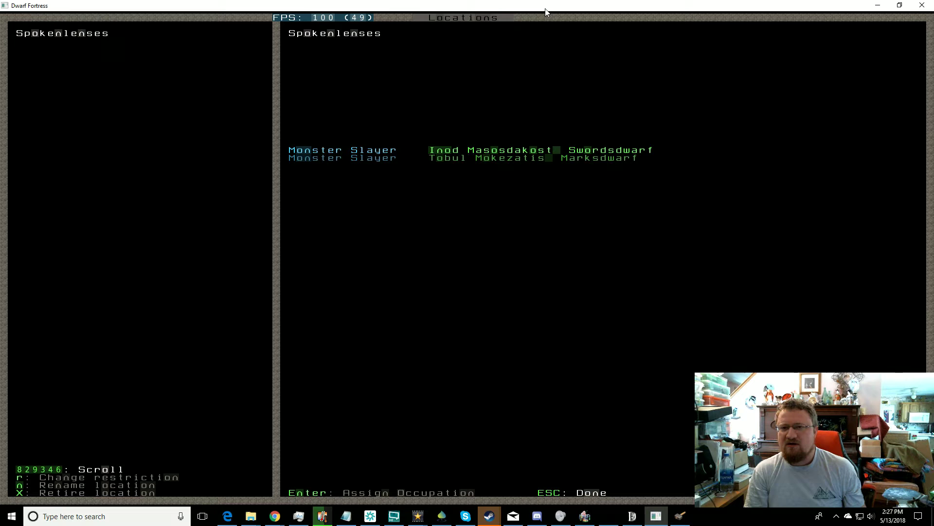
{"action": "key", "text": "Escape"}
{"action": "key", "text": "shift+l"}
{"action": "key", "text": "Up"}
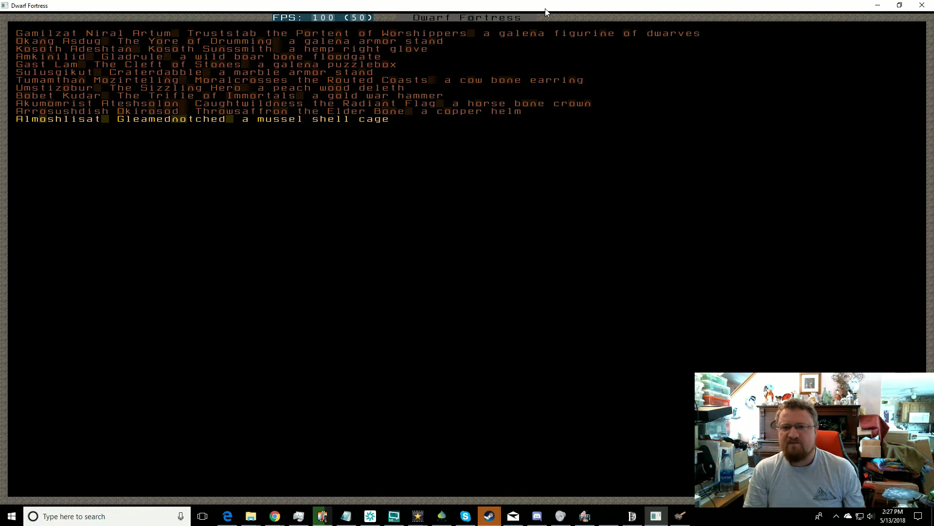
{"action": "key", "text": "Return"}
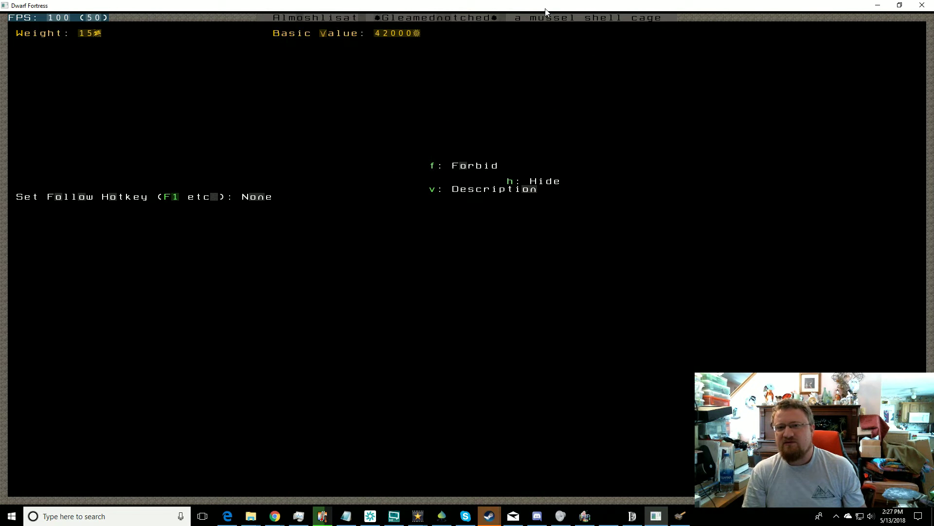
Check the copper helm artifact's details, then reopen the mussel shell cage.
{"action": "key", "text": "Escape"}
{"action": "key", "text": "Up"}
{"action": "key", "text": "Return"}
{"action": "key", "text": "Escape"}
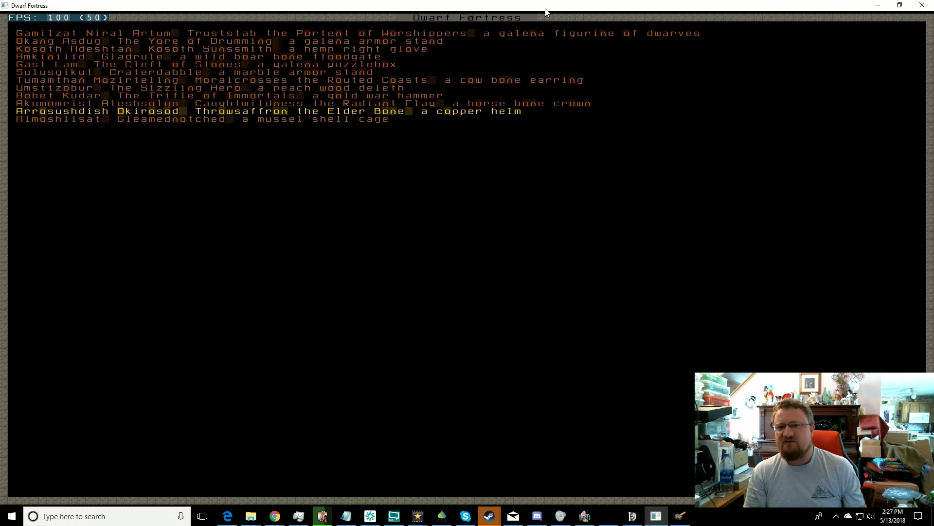
{"action": "key", "text": "Down"}
{"action": "key", "text": "Return"}
Read the mussel shell cage's description and return to the fortress map.
{"action": "key", "text": "v"}
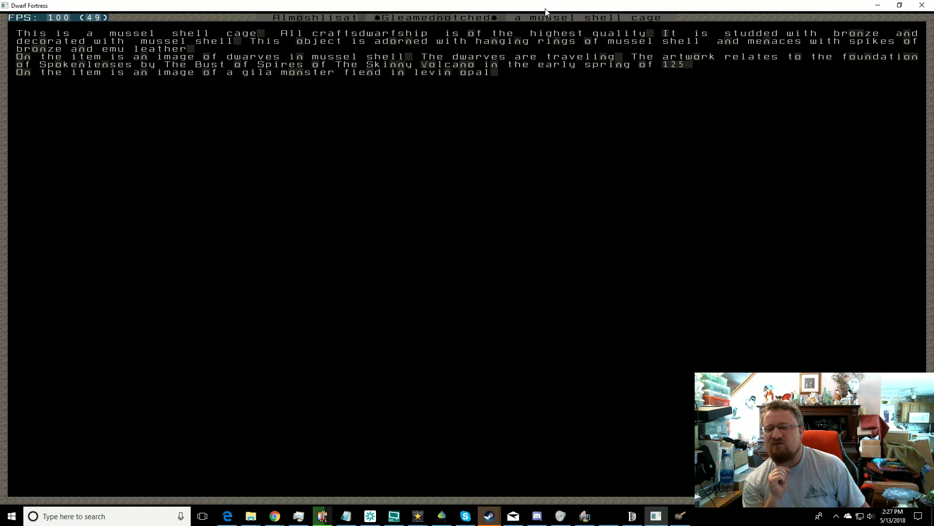
{"action": "key", "text": "Escape"}
{"action": "key", "text": "Escape"}
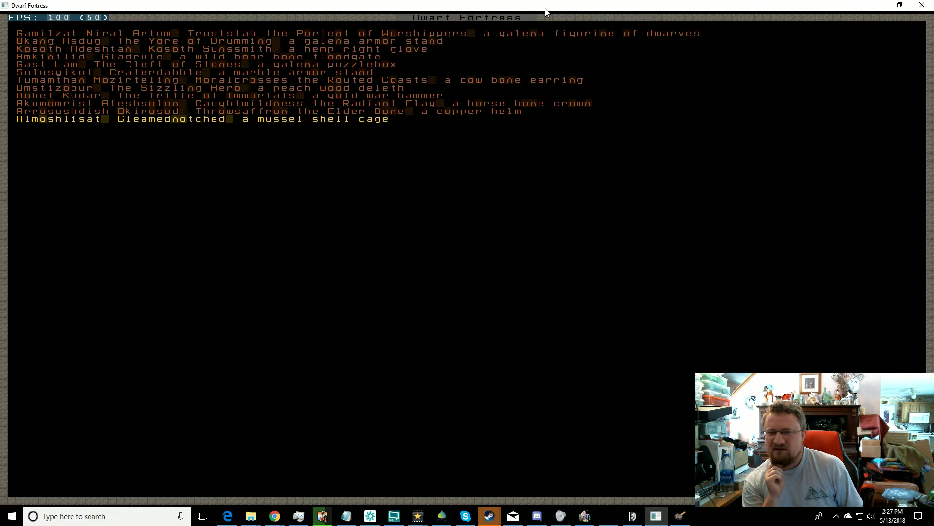
{"action": "key", "text": "Escape"}
{"action": "key", "text": "space"}
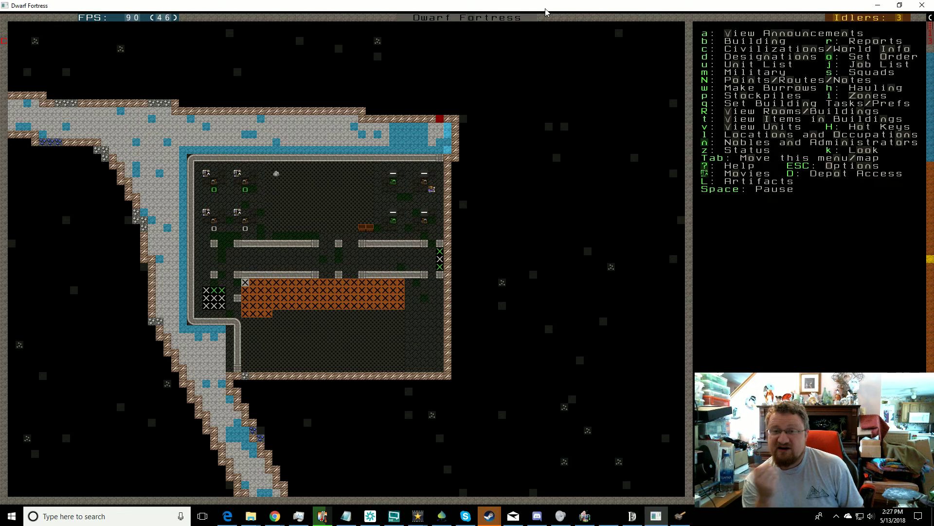